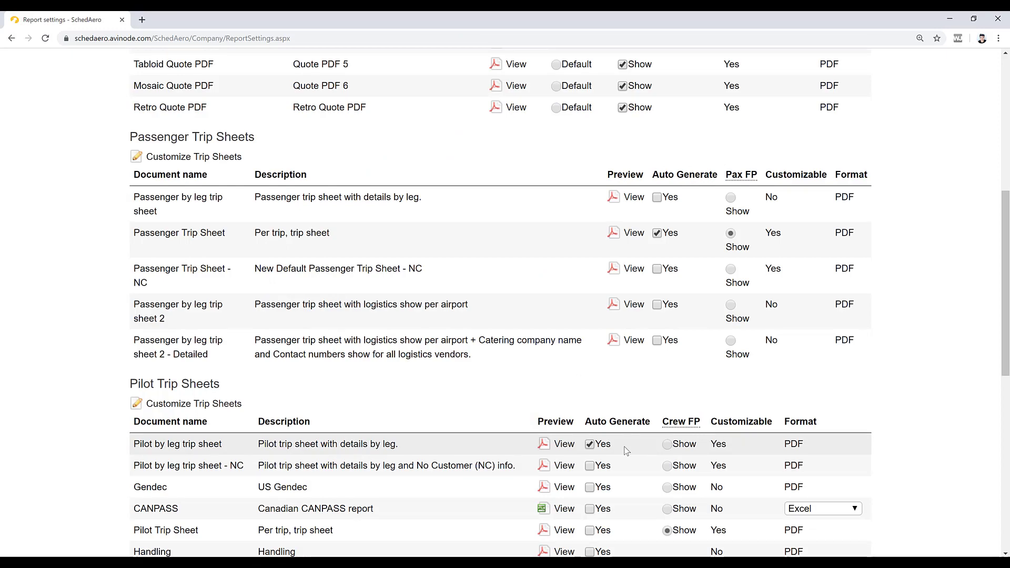
Step: In the general company settings, make Charter (US Part 135) the default for quotes and General (US Part 91) the default for trips
scroll(626, 451, up, 7)
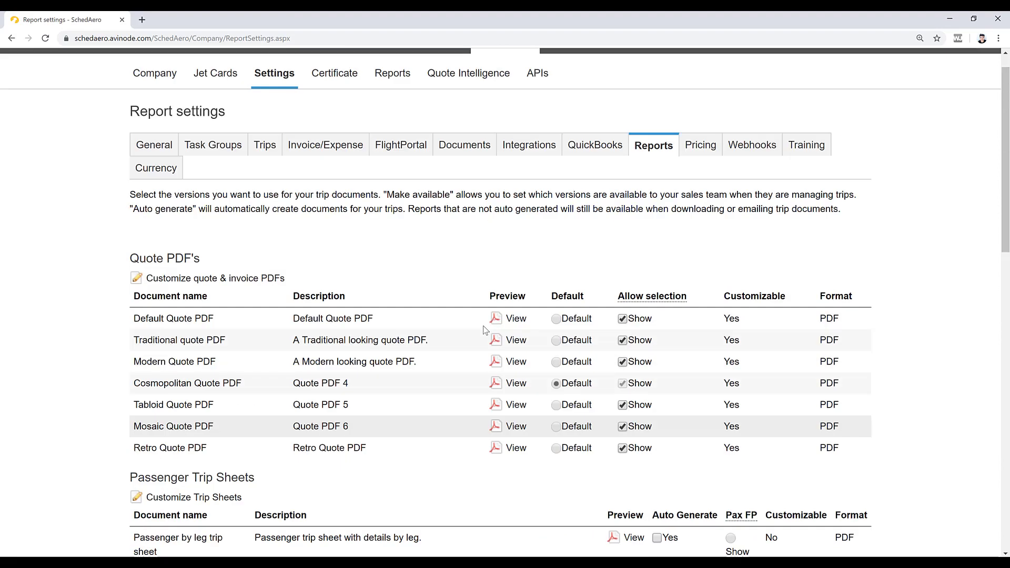
click(160, 179)
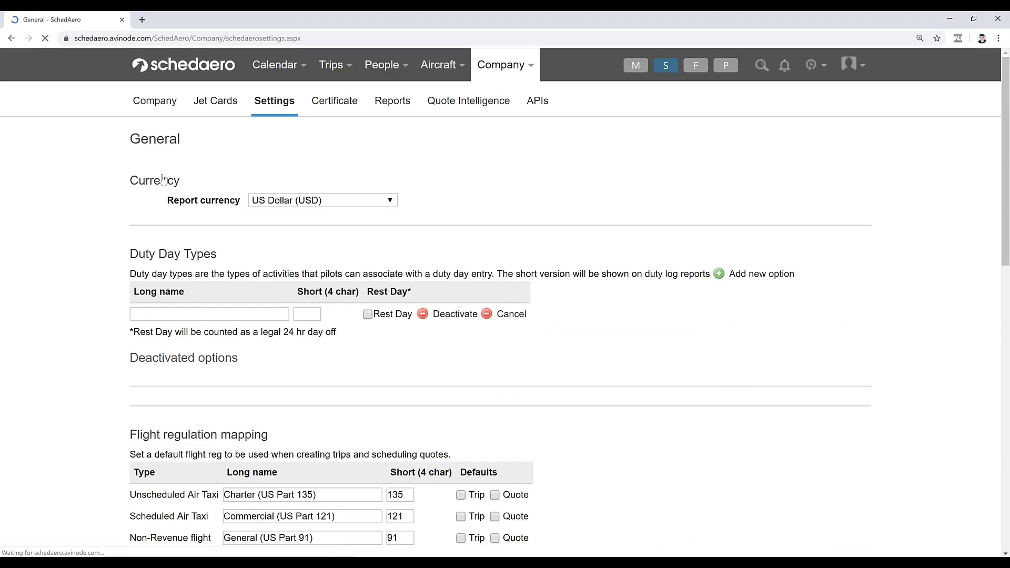
scroll(225, 316, down, 5)
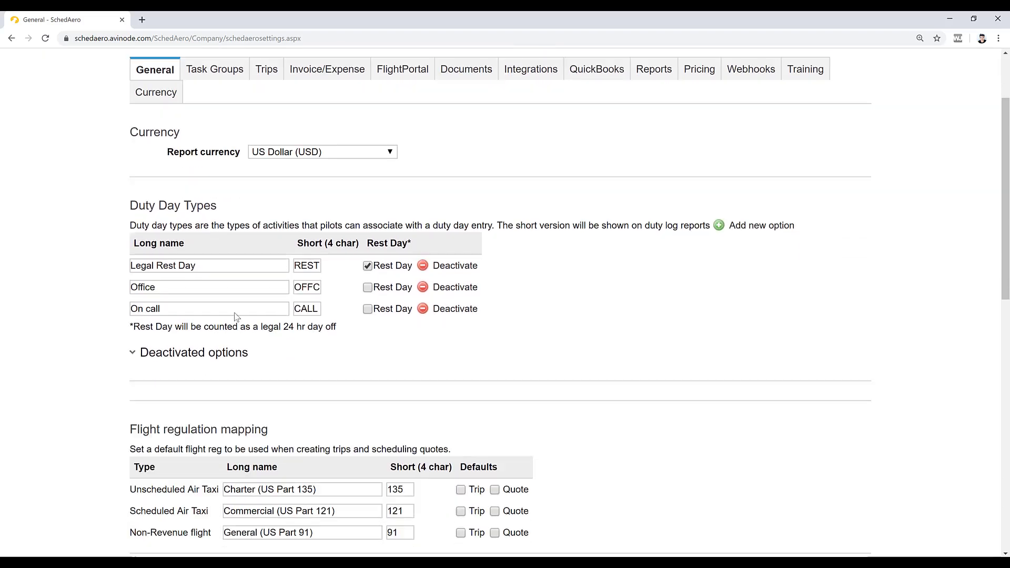
drag(129, 274, 270, 275)
click(321, 273)
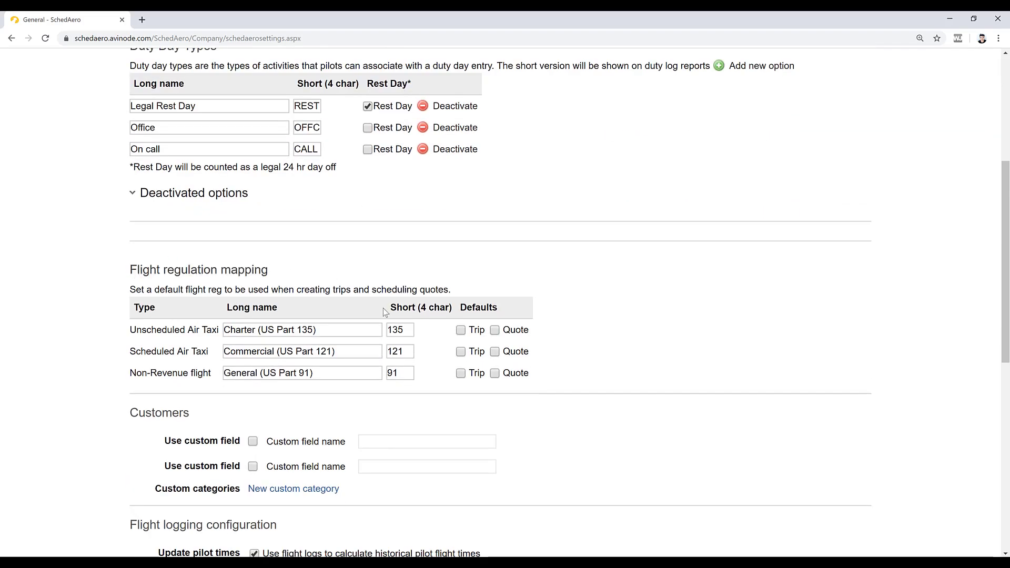
click(461, 330)
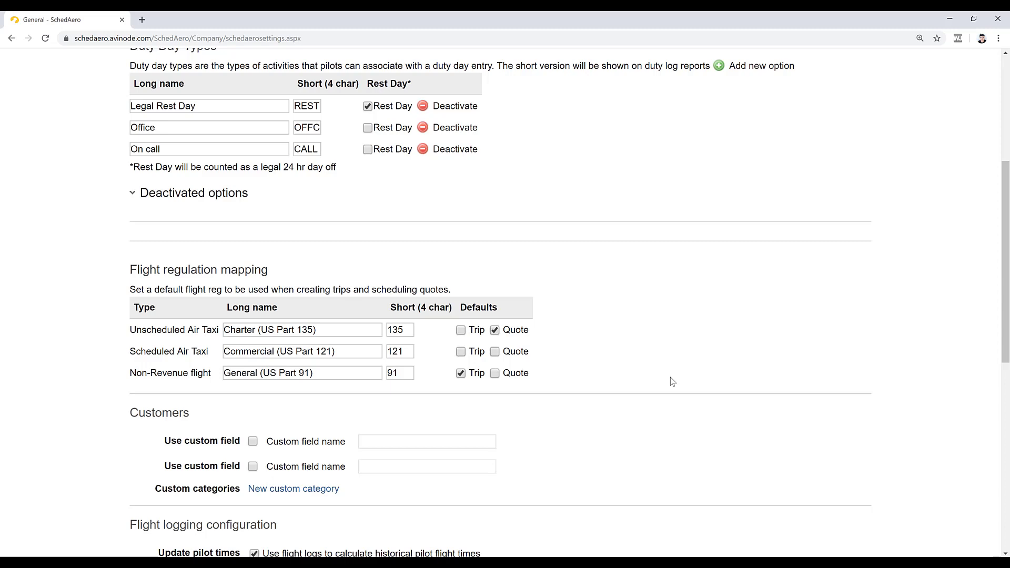
Step: Enable reminder emails for users' expiring documents, including the additional notification after documents expire
scroll(721, 372, down, 9)
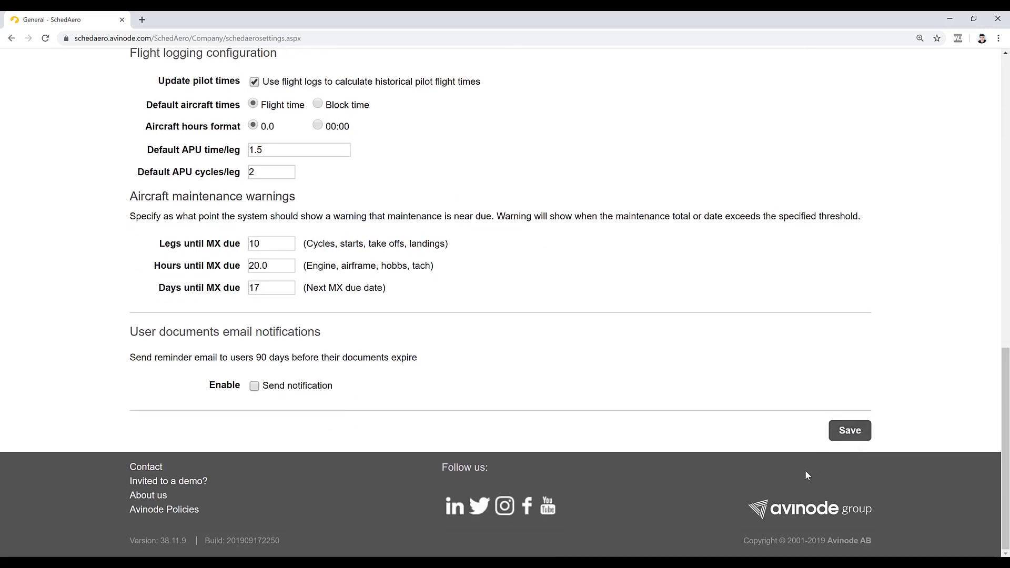
drag(128, 362, 421, 368)
click(421, 368)
click(254, 386)
click(272, 407)
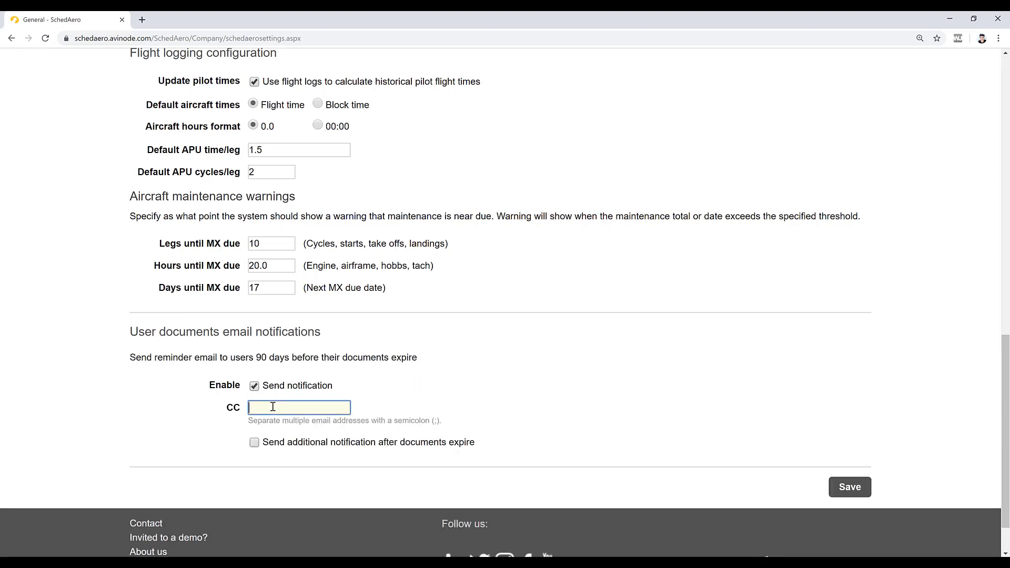
click(254, 443)
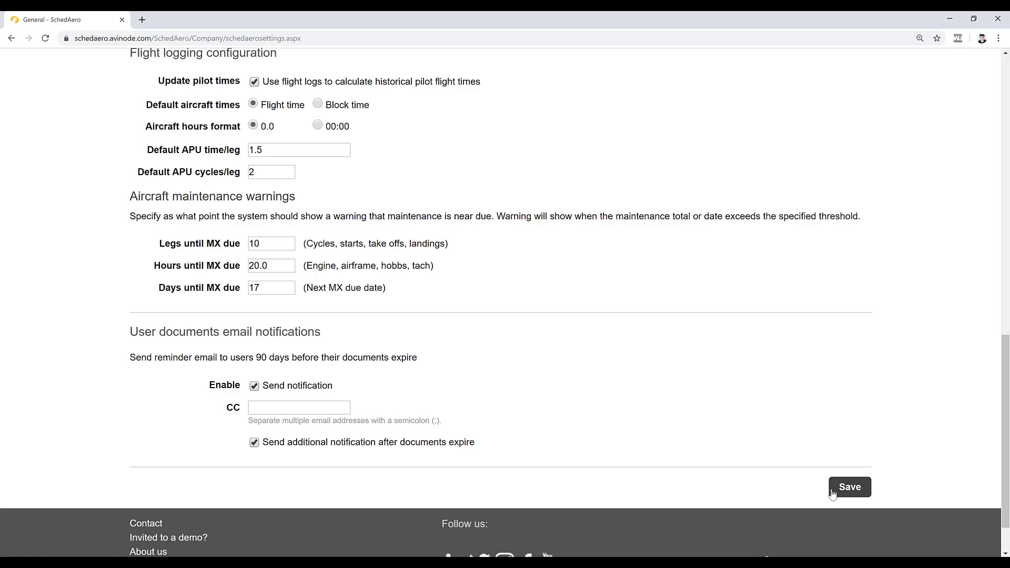
Step: Look up the ABC Ingenuity contact among the customers and open that customer's documents and addresses
scroll(715, 408, up, 10)
scroll(576, 322, up, 4)
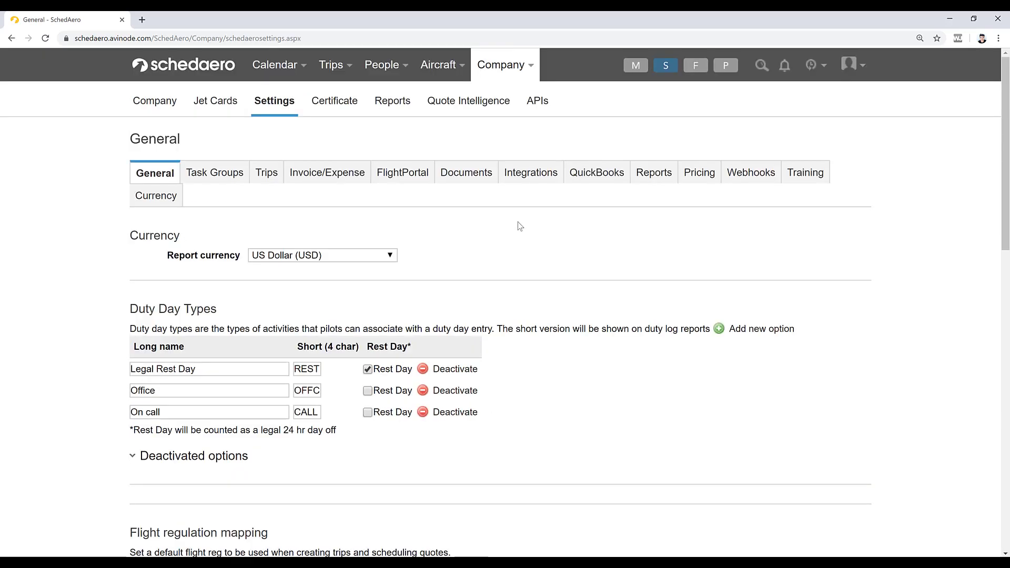
click(383, 64)
click(401, 136)
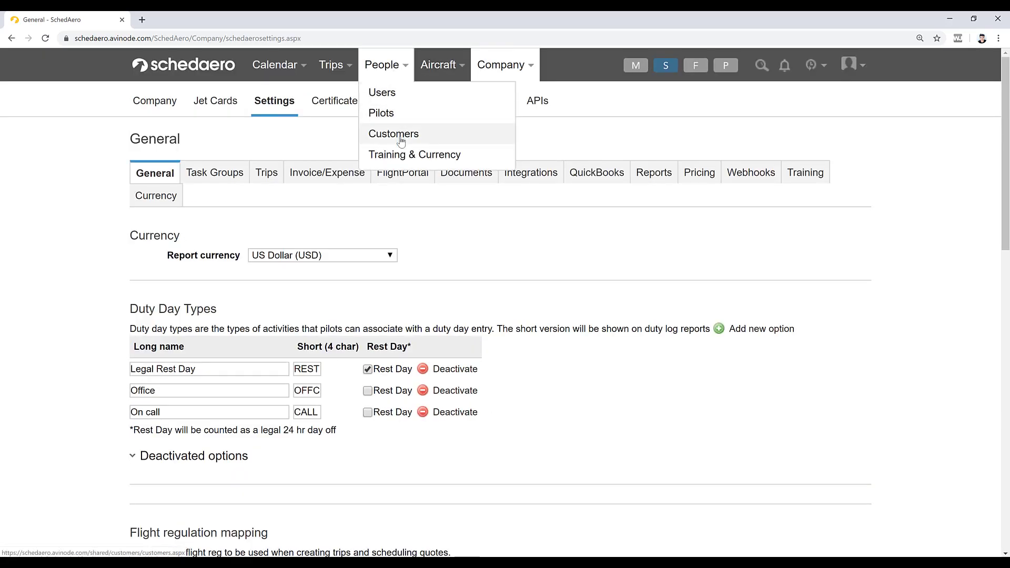
click(329, 217)
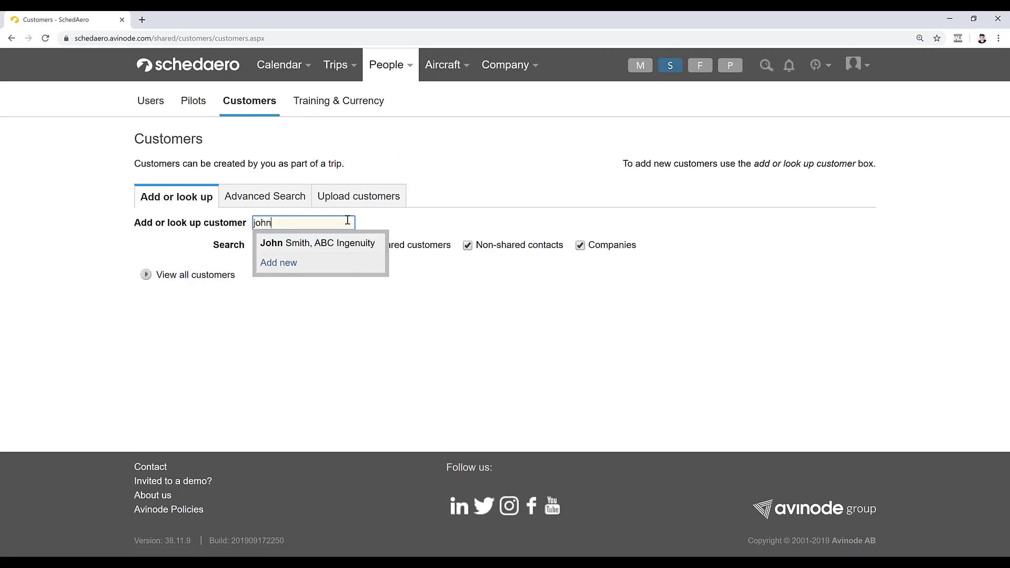
click(345, 245)
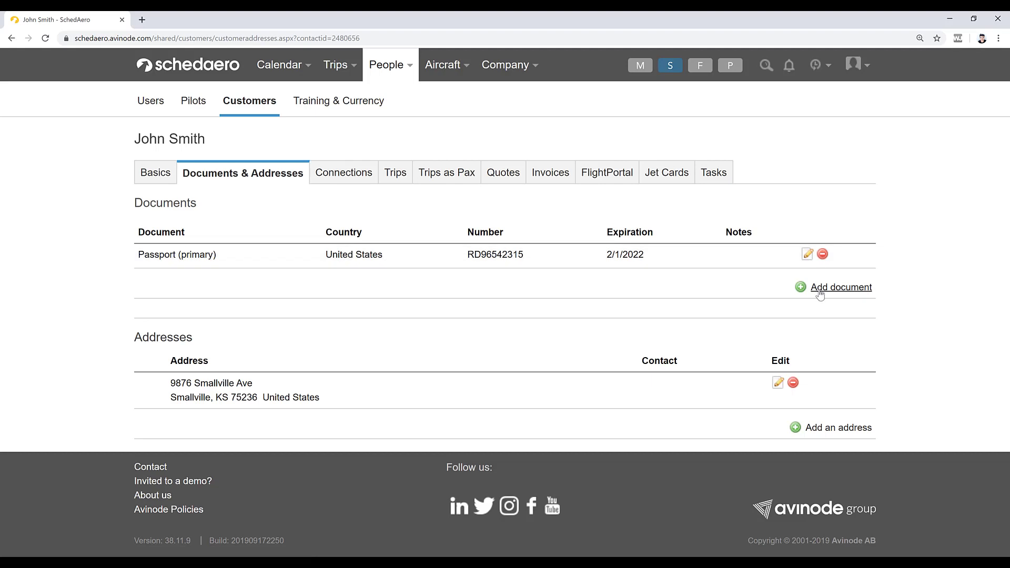
Step: Examine the expiration date in the customer's primary passport record and close the record without saving
click(808, 256)
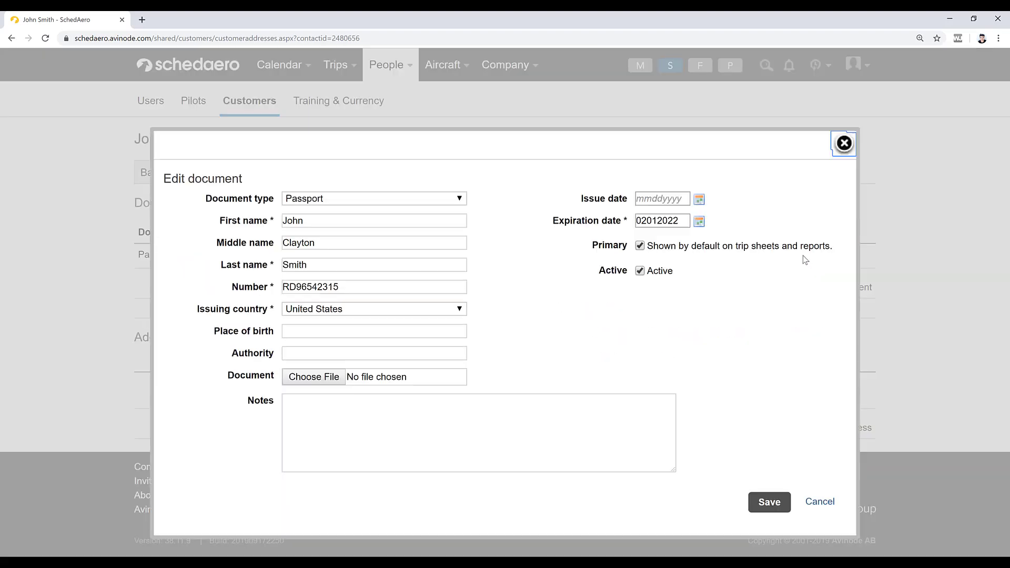
drag(638, 219, 689, 221)
click(793, 208)
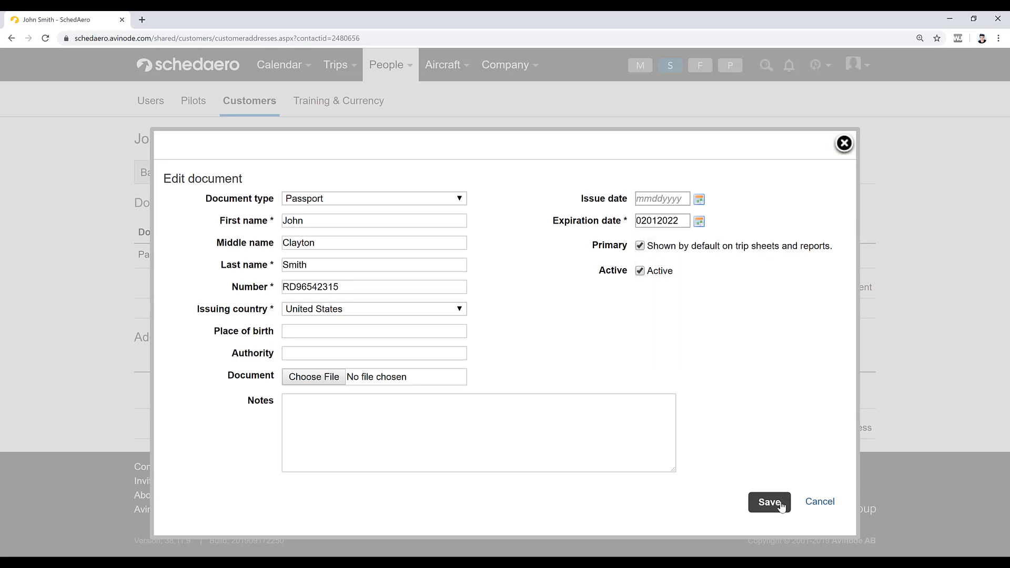
click(843, 149)
Step: Examine the file upload field for a new customer document and close the form without adding anything
click(843, 288)
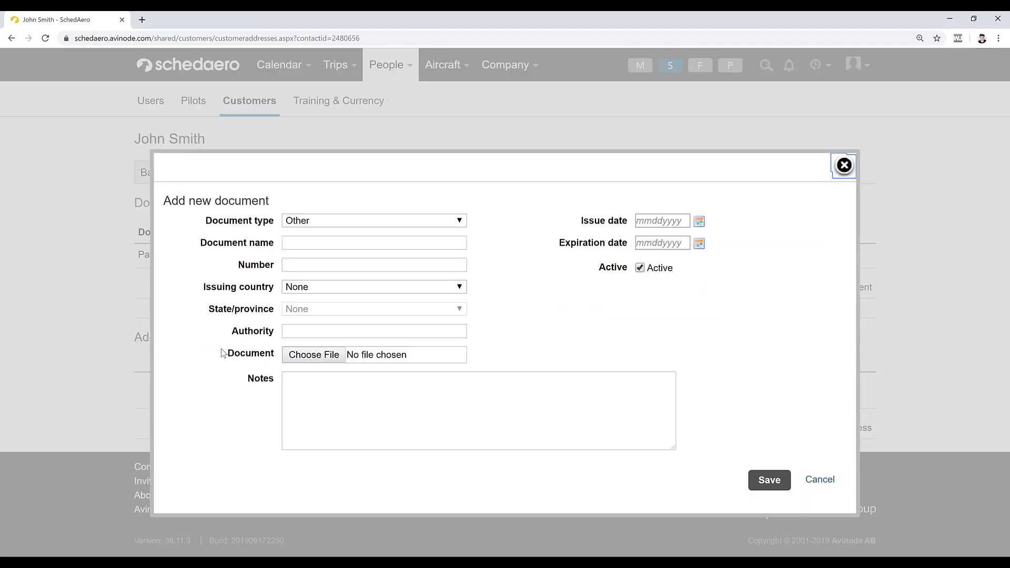
drag(226, 353, 273, 357)
click(276, 359)
click(844, 165)
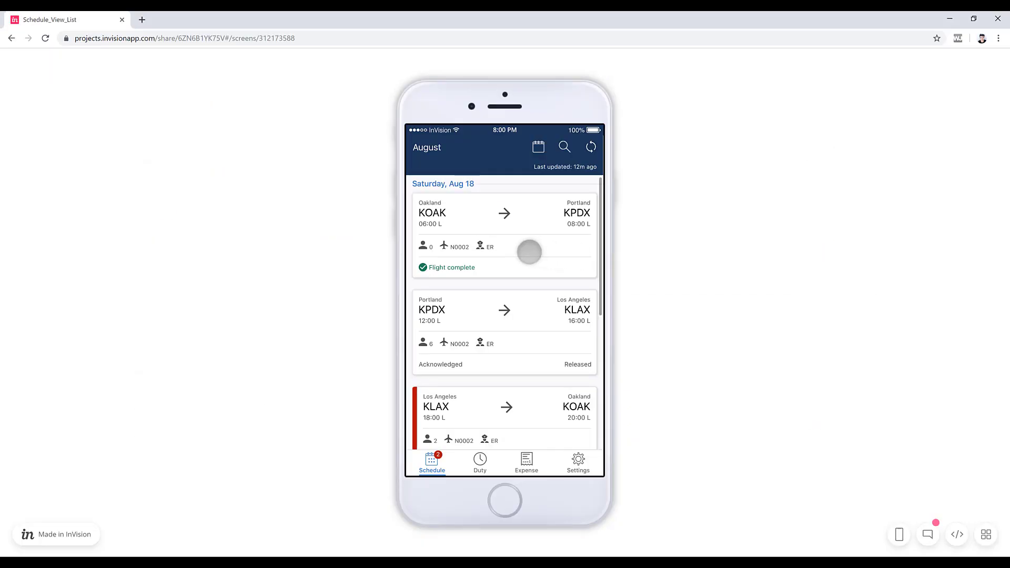
Step: In the InVision mobile prototype, review the August schedule and acknowledge the KLAX - KOAK leg assigned for Saturday, Aug 18
scroll(526, 251, down, 5)
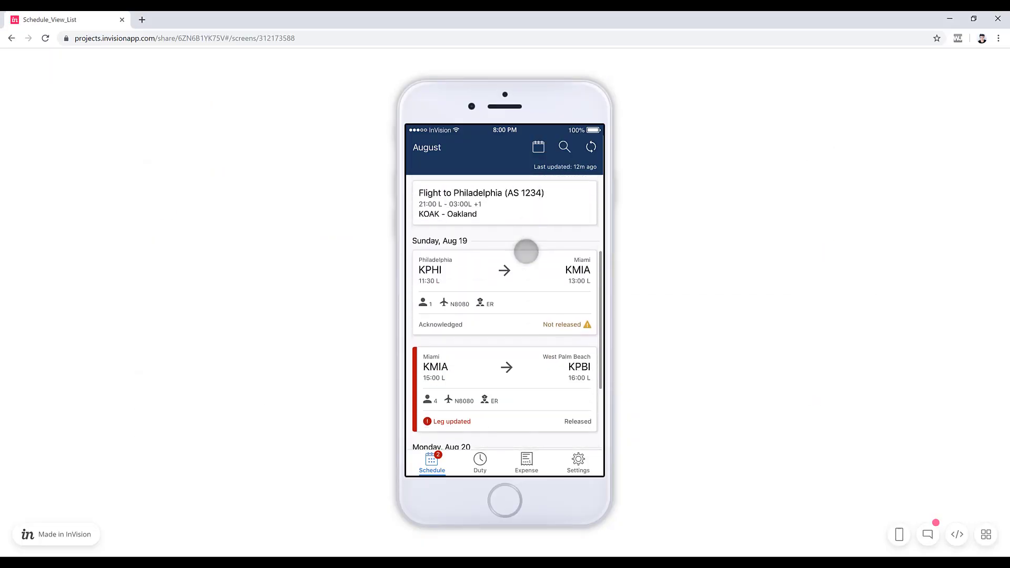
scroll(526, 251, up, 6)
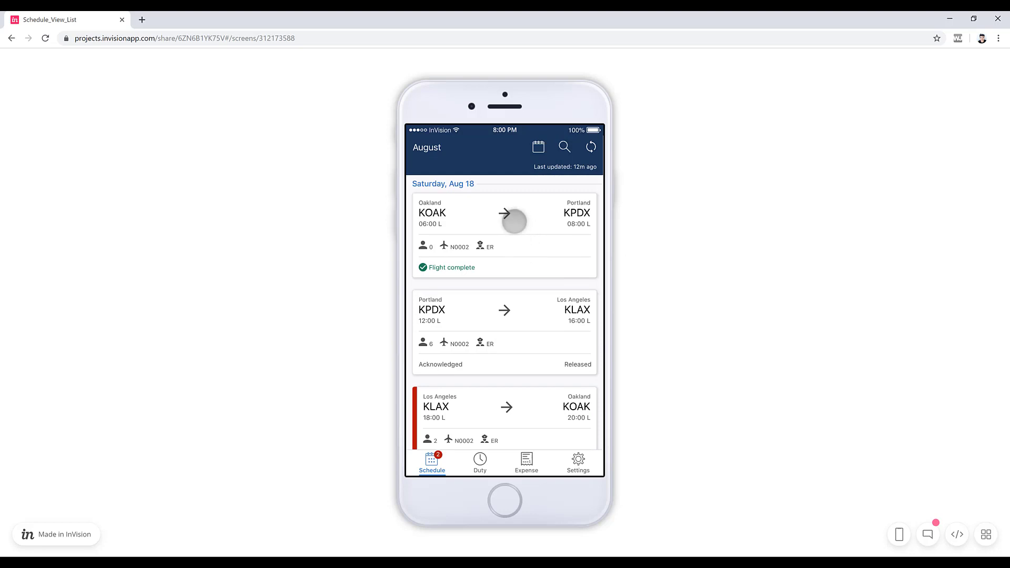
click(506, 407)
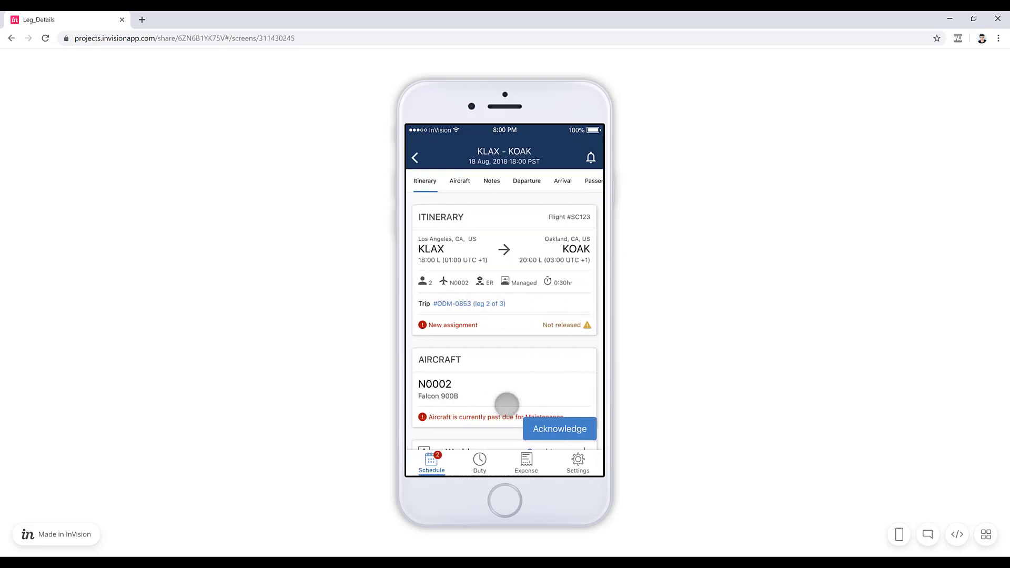
click(548, 436)
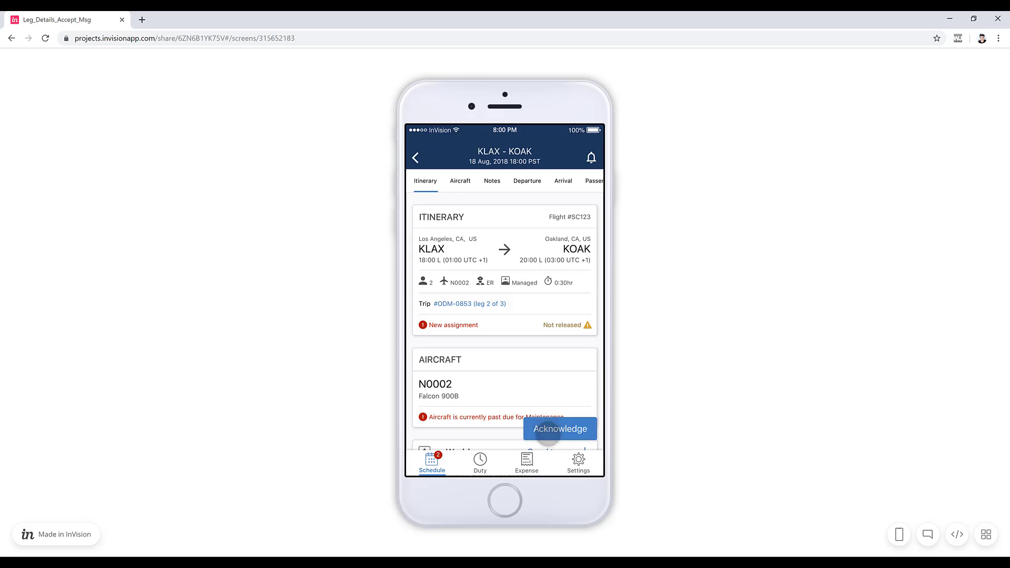
click(537, 456)
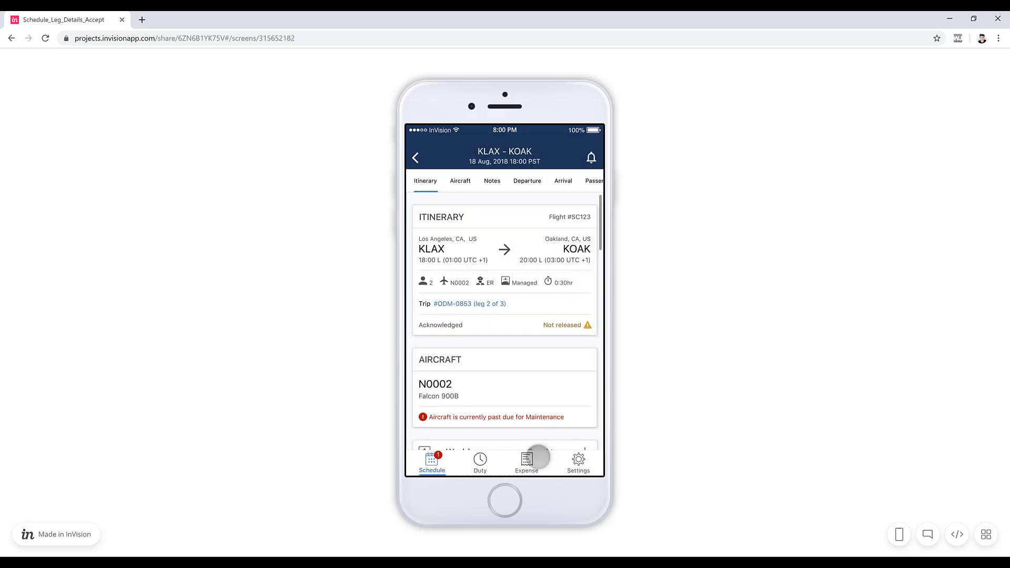
Step: Review the KLAX - KOAK leg's details, from trip notes and logistics through passengers, crew and expenses to flight logs
scroll(500, 335, down, 3)
scroll(499, 336, down, 6)
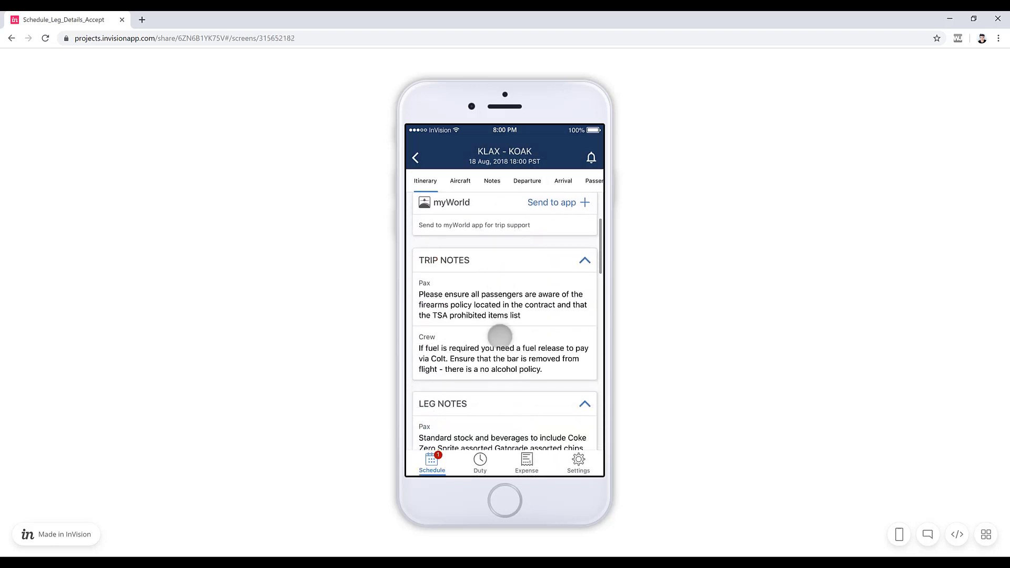
scroll(497, 338, down, 8)
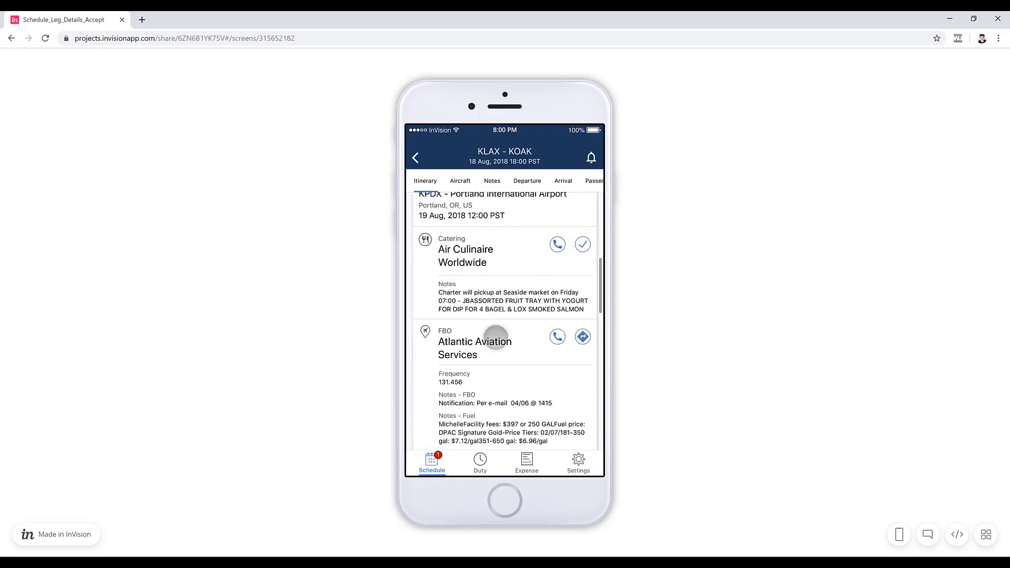
scroll(495, 335, down, 10)
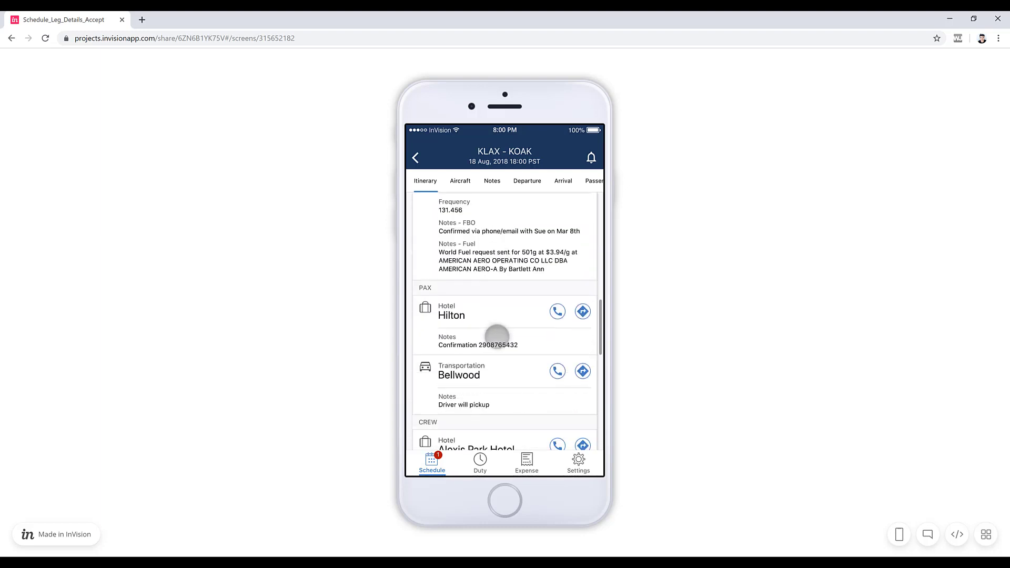
scroll(499, 339, down, 10)
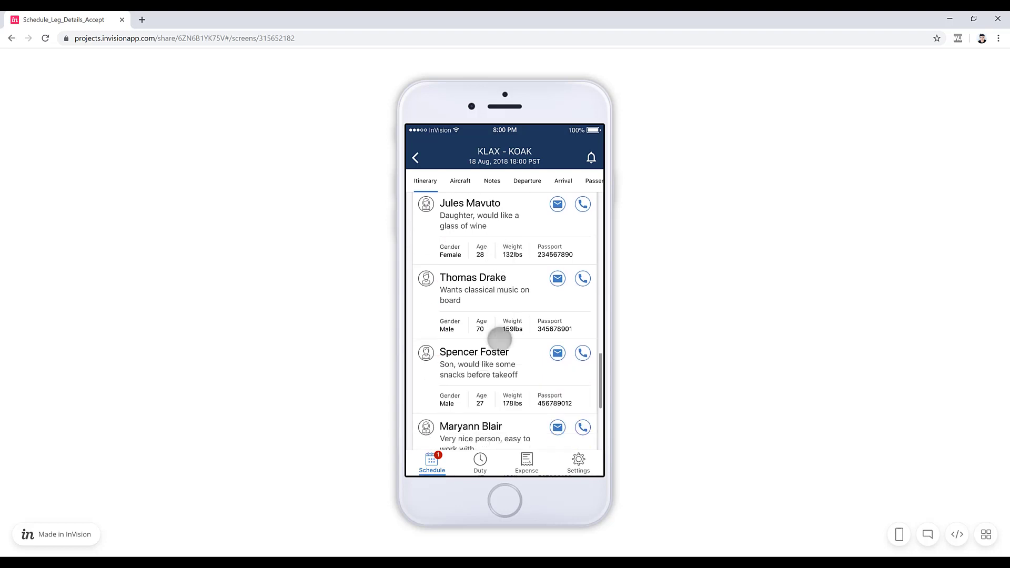
scroll(502, 340, down, 2)
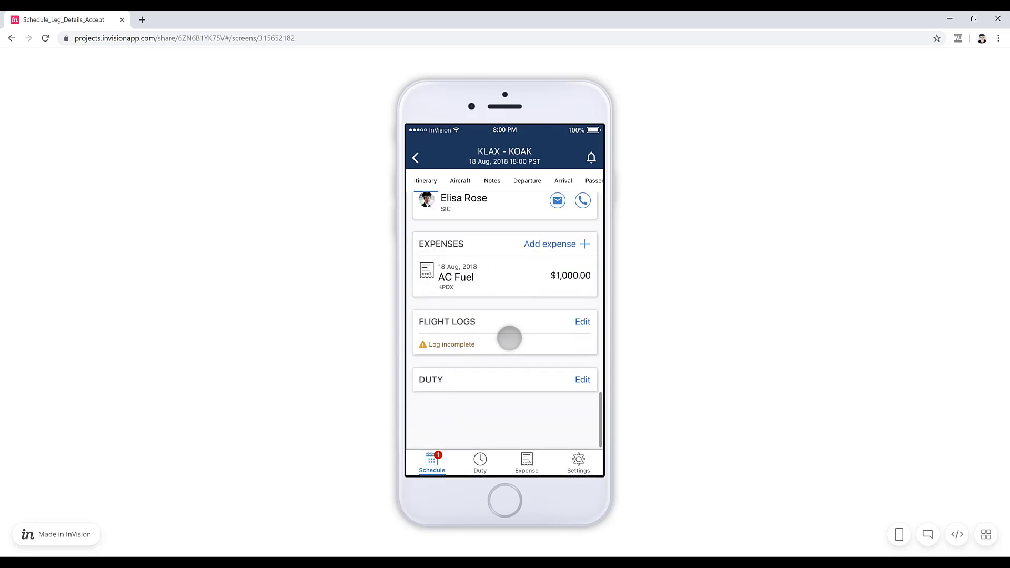
Step: Open the KLAX - KOAK flight log for editing and review its time, approach, fuel burn and regulation fields
click(582, 323)
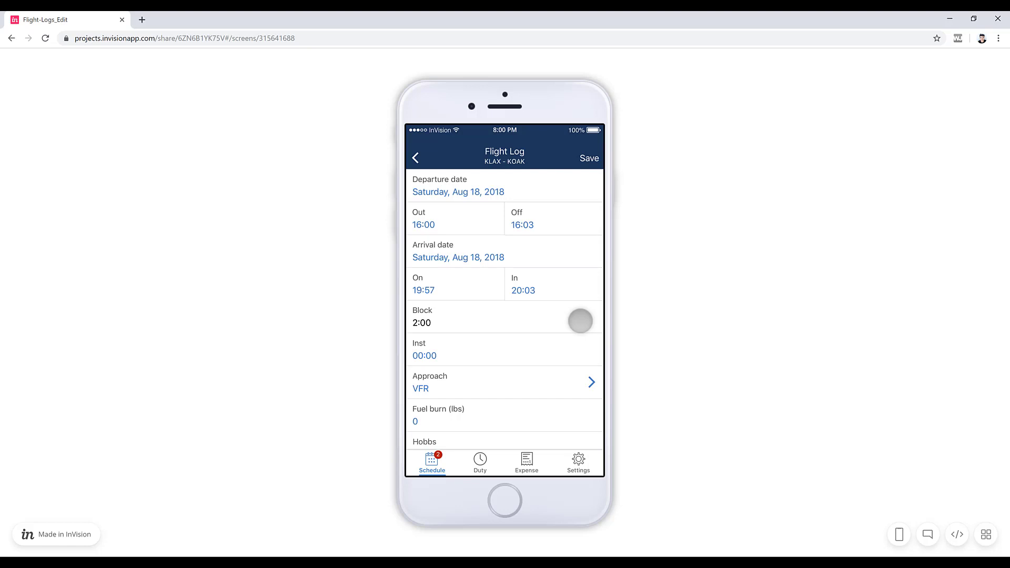
scroll(580, 320, down, 5)
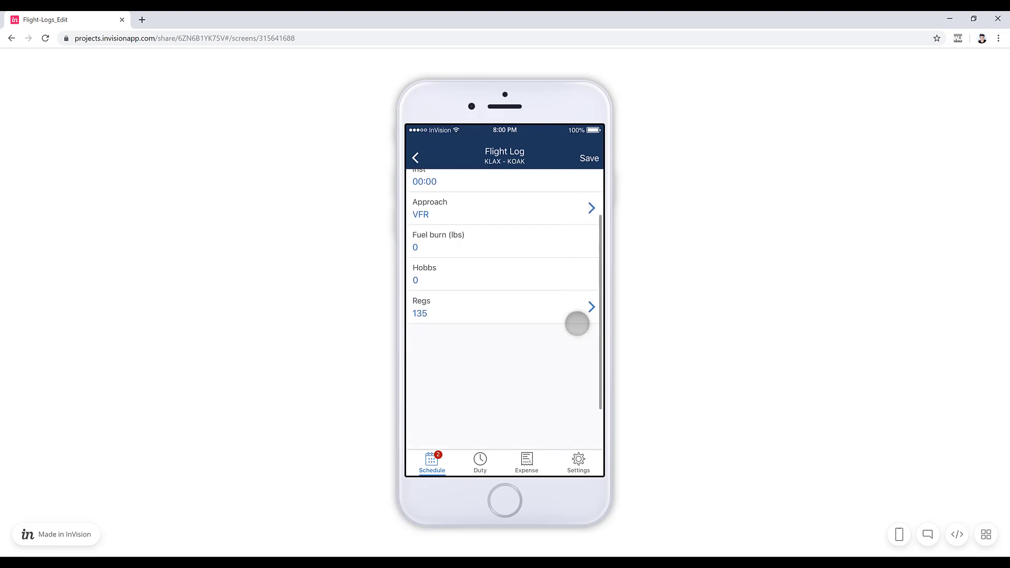
scroll(577, 323, up, 5)
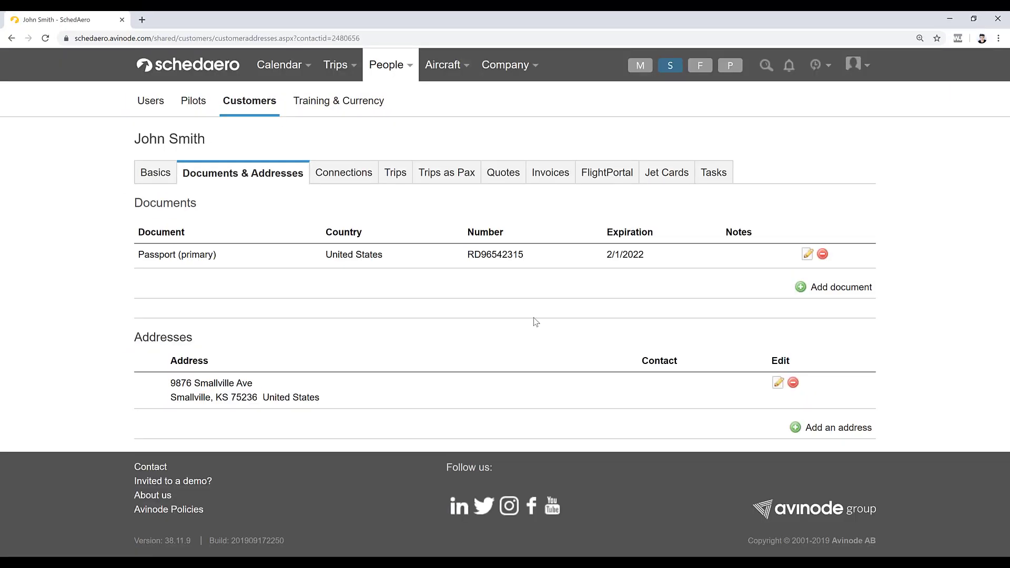
Step: Back in SchedAero, open the scheduled 17-Sep-2019 KSUS - KIAD round trip on aircraft N702NV
click(350, 70)
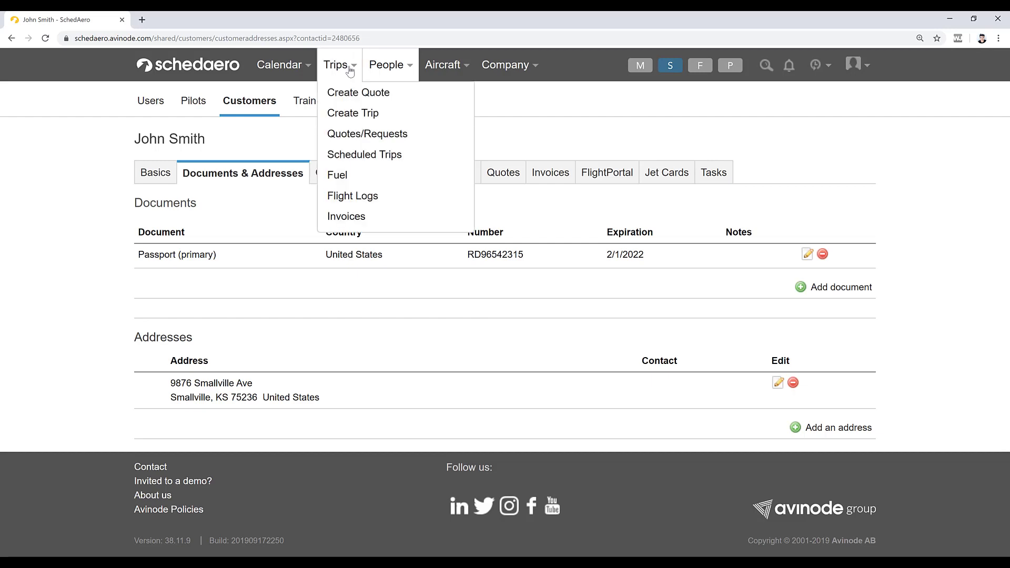
click(352, 157)
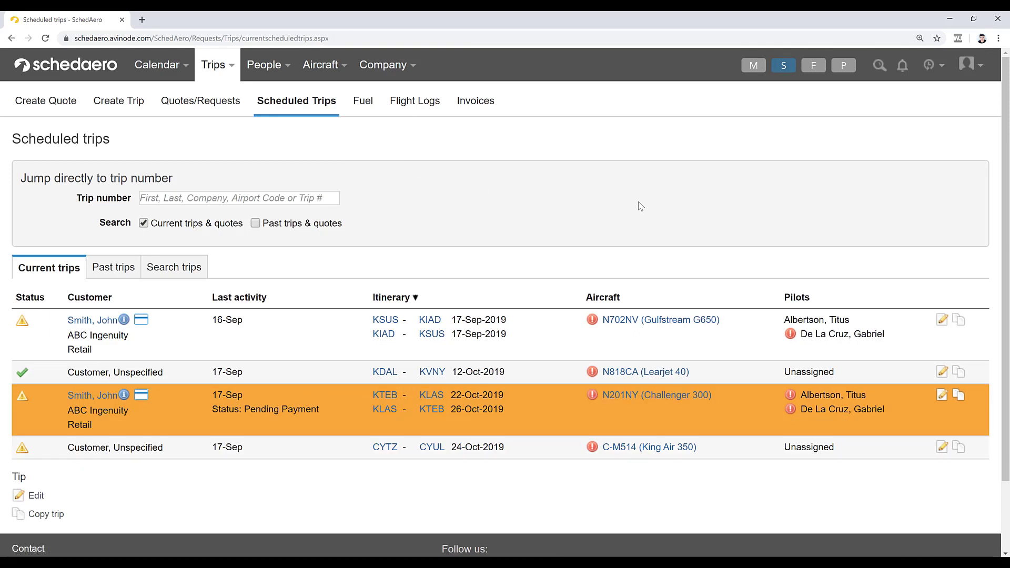
click(942, 322)
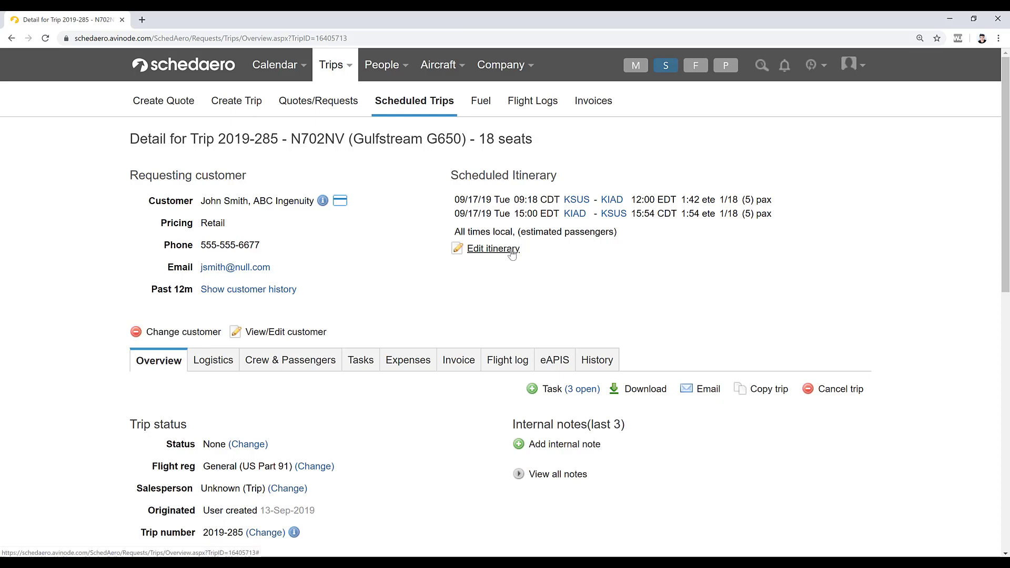
Step: Edit the trip's itinerary to set aircraft per leg and assign N405OK (Hawker 400XP) to the KIAD - KSUS return leg
click(493, 248)
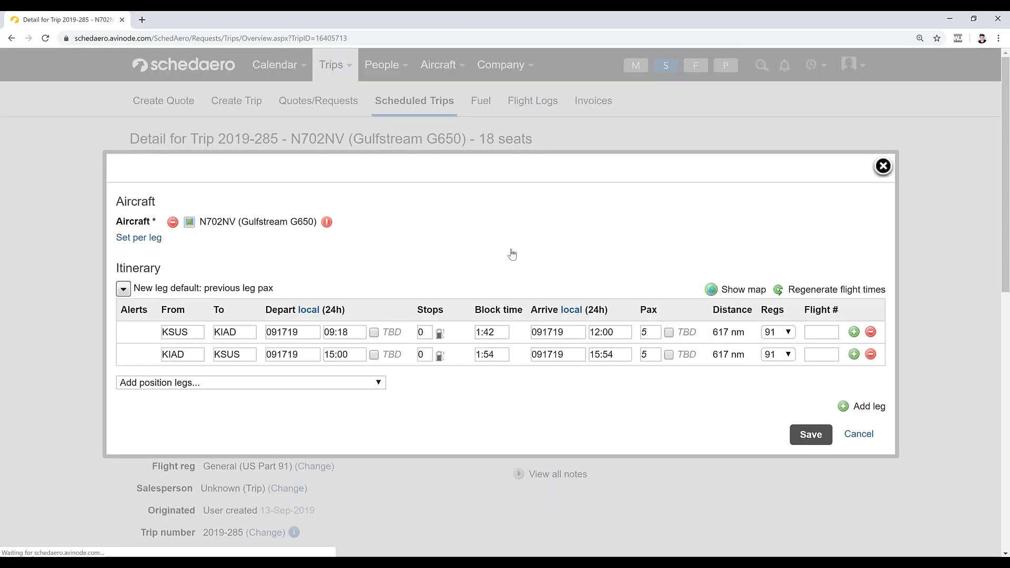
click(157, 241)
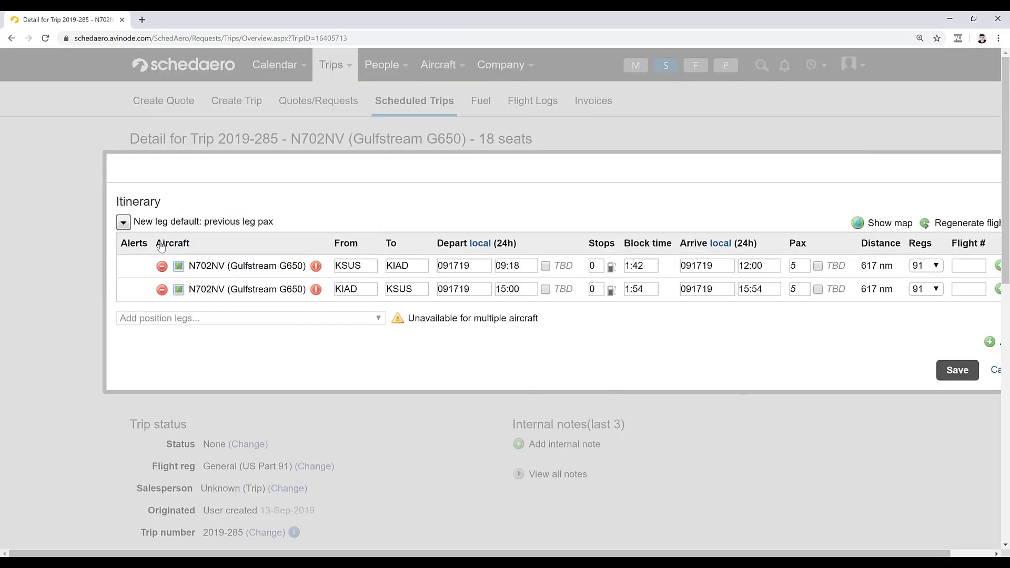
click(242, 289)
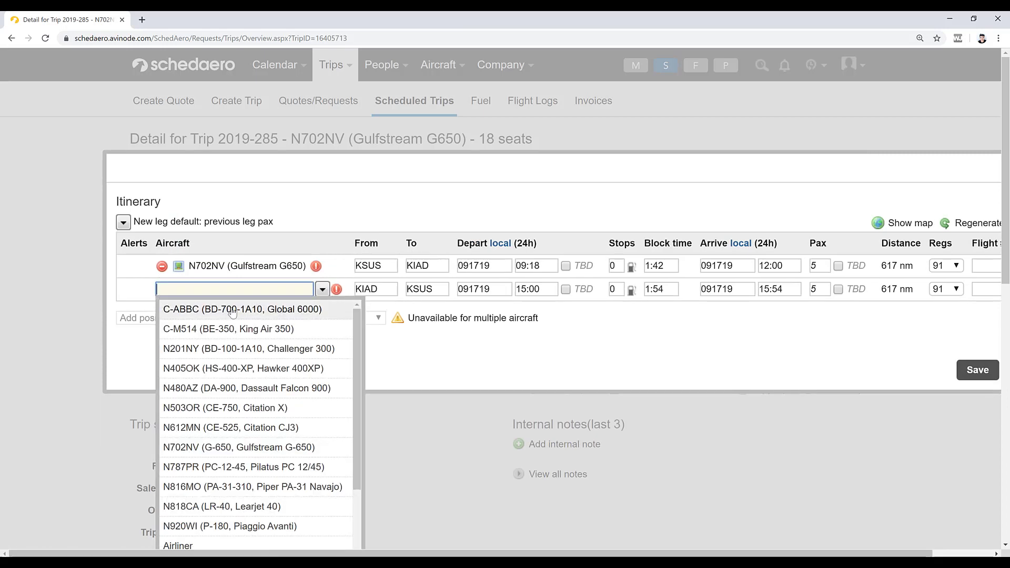
click(251, 364)
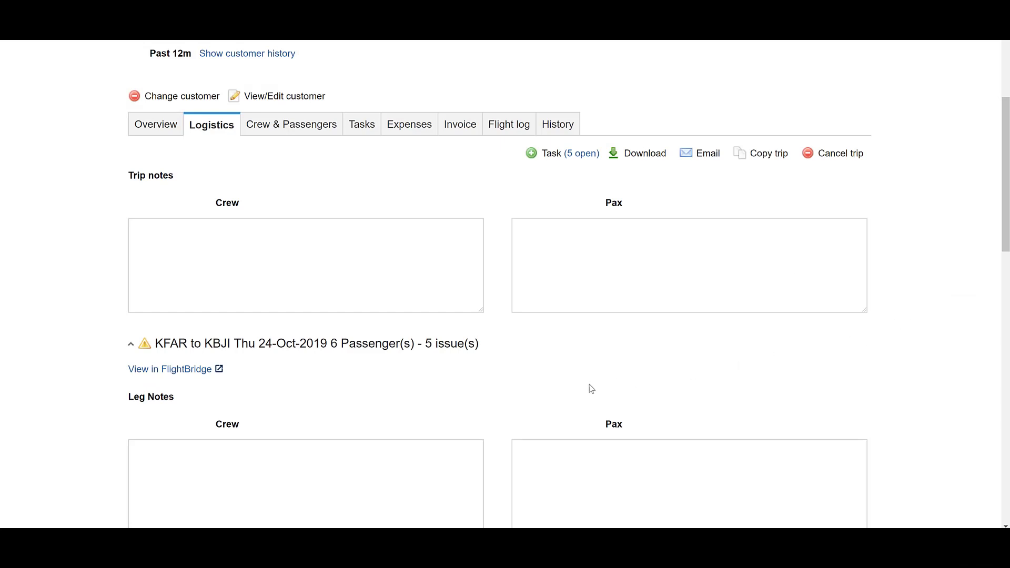
Step: Open the 24-Oct-2019 KFAR to KBJI leg in FlightBridge from the trip's logistics
click(188, 372)
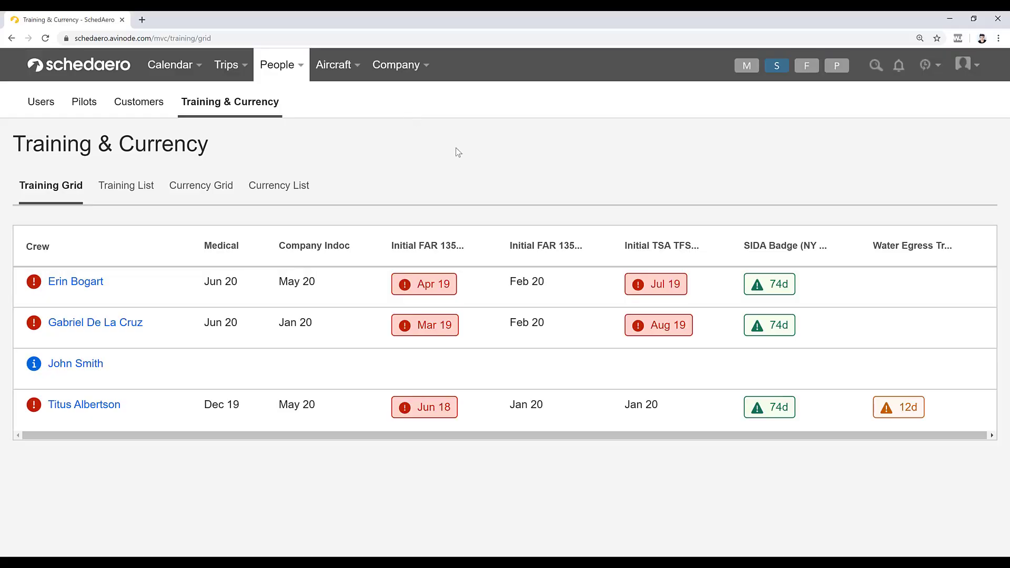
Step: Review the crew training grid's expiry alerts, then the currency grid and its 61.57 (b) night takeoff compliance details
mouse_move(427, 296)
mouse_move(761, 286)
click(205, 188)
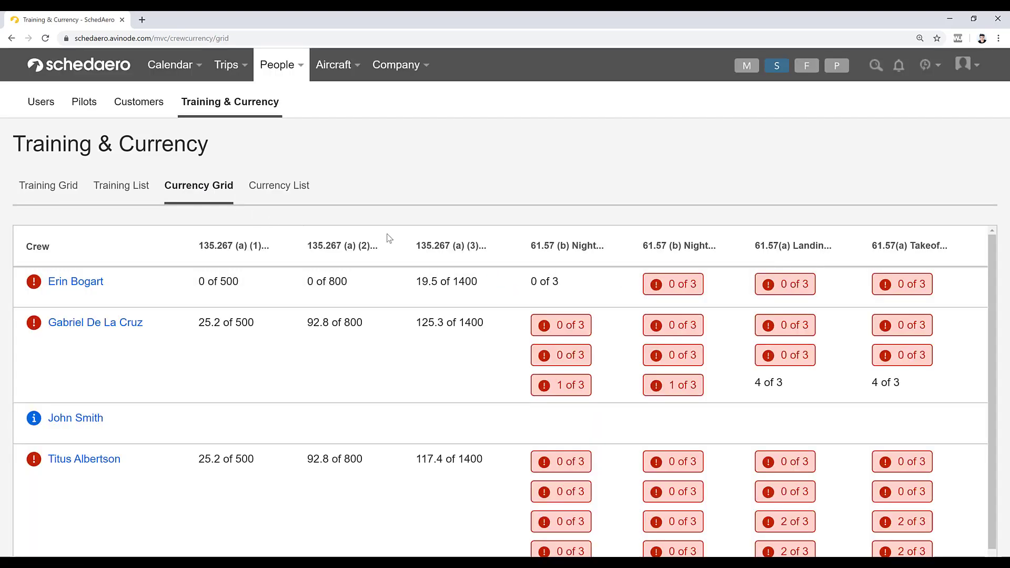
mouse_move(681, 283)
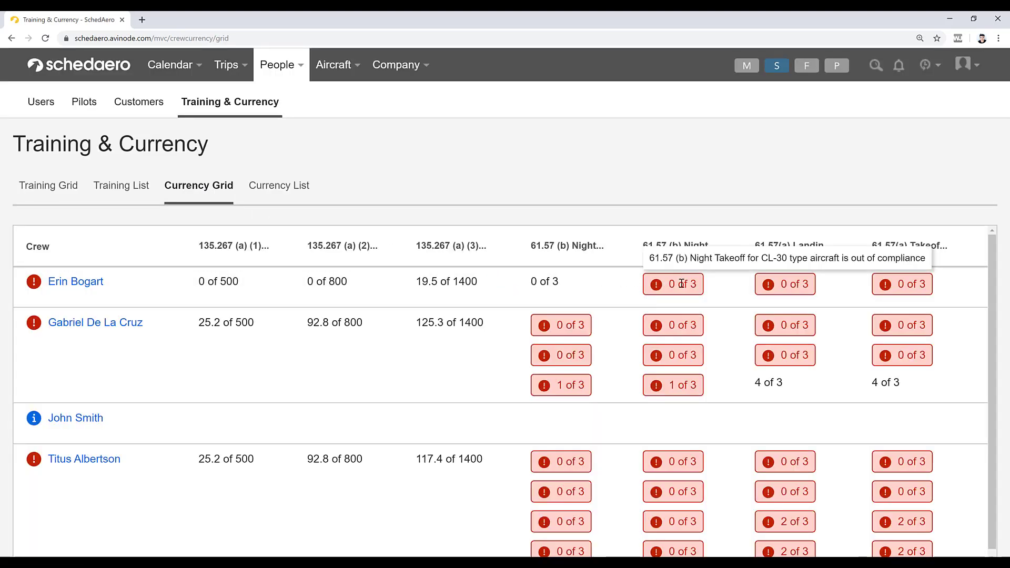
mouse_move(534, 284)
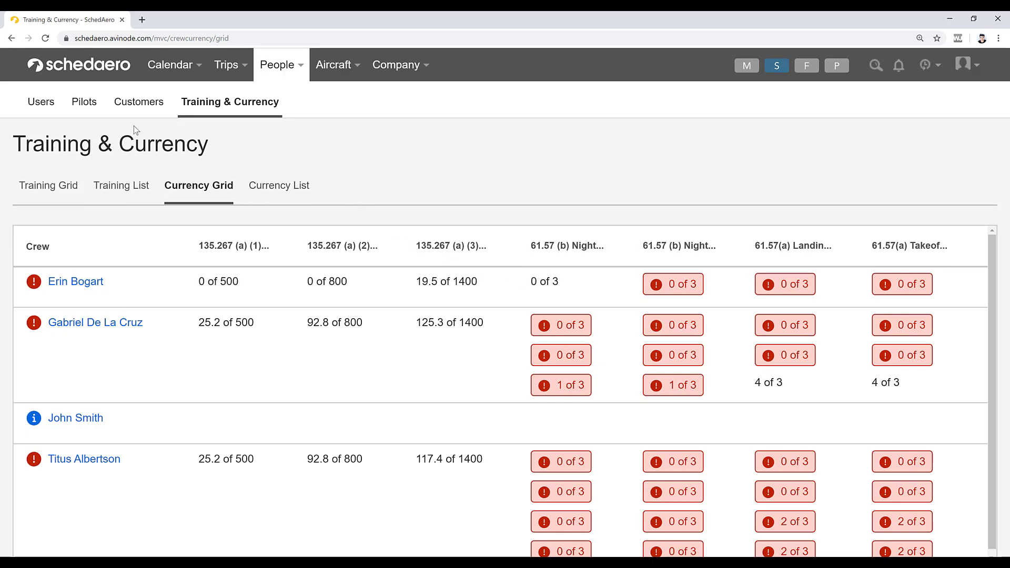
Step: Return to the SchedAero home page and highlight the Academy link
click(87, 70)
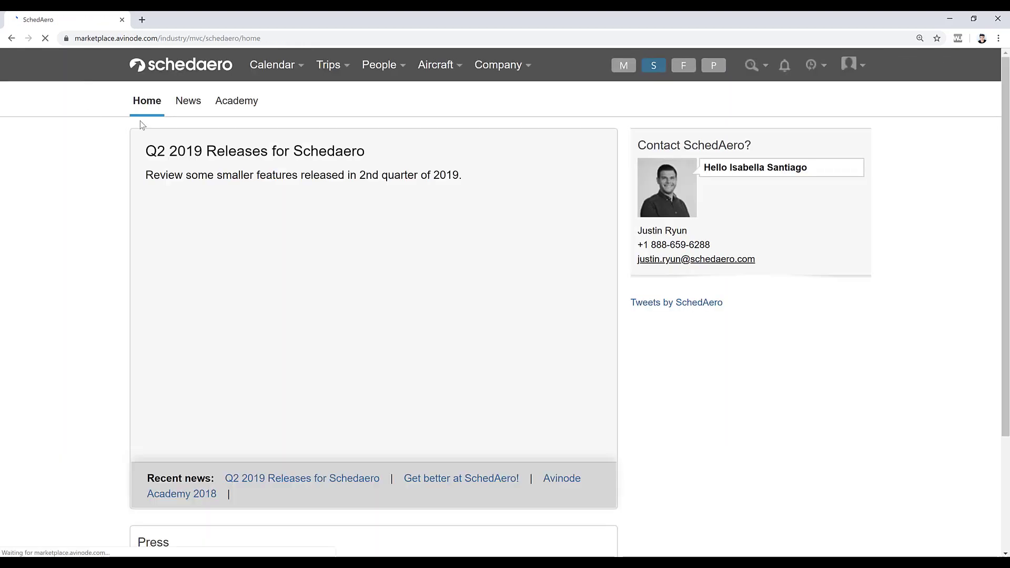
mouse_move(256, 108)
mouse_down()
mouse_move(216, 107)
mouse_move(247, 105)
mouse_up()
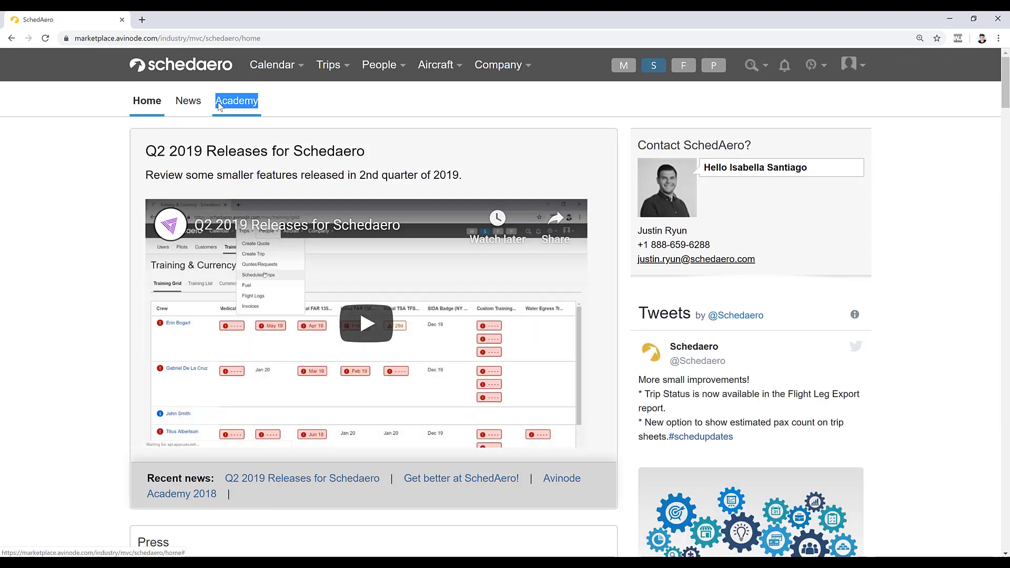
click(295, 104)
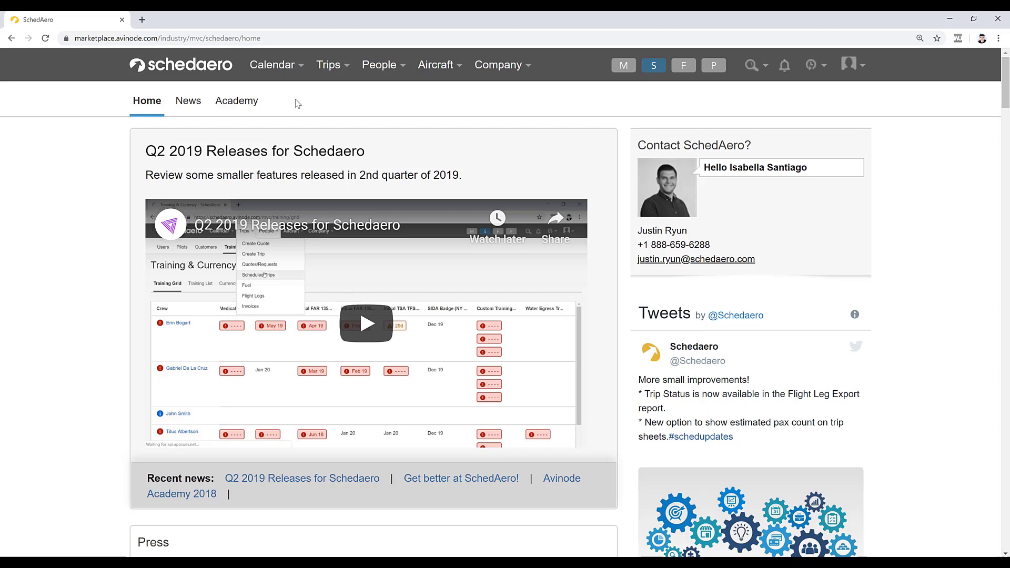
Step: Open the company reports and select the Flight leg export report
click(487, 69)
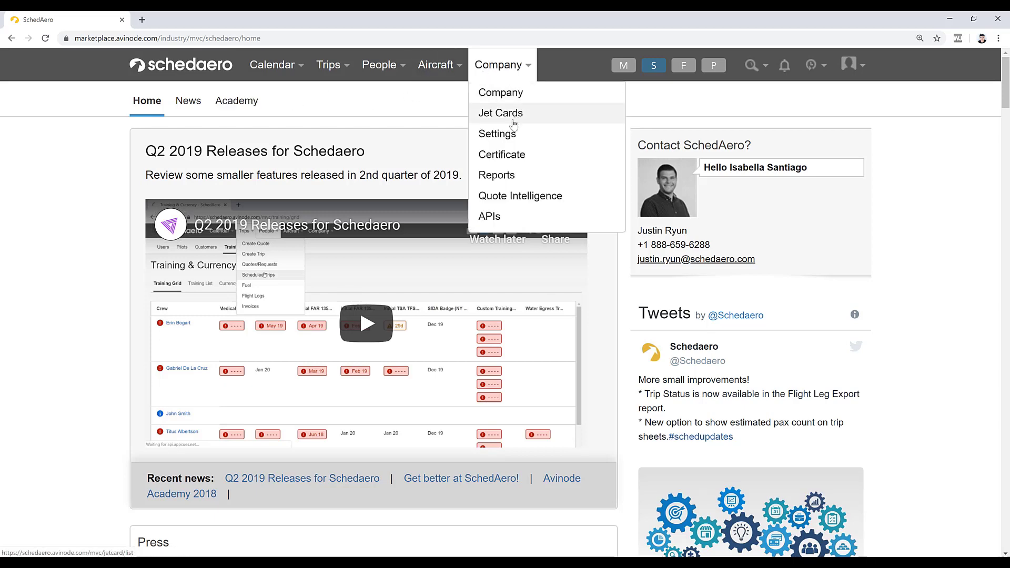
click(497, 179)
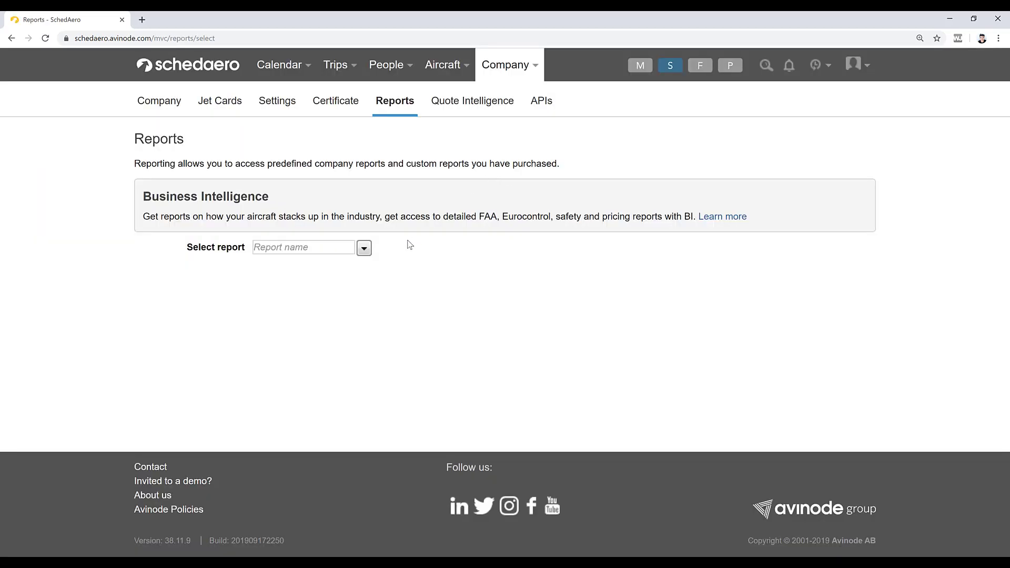
click(365, 249)
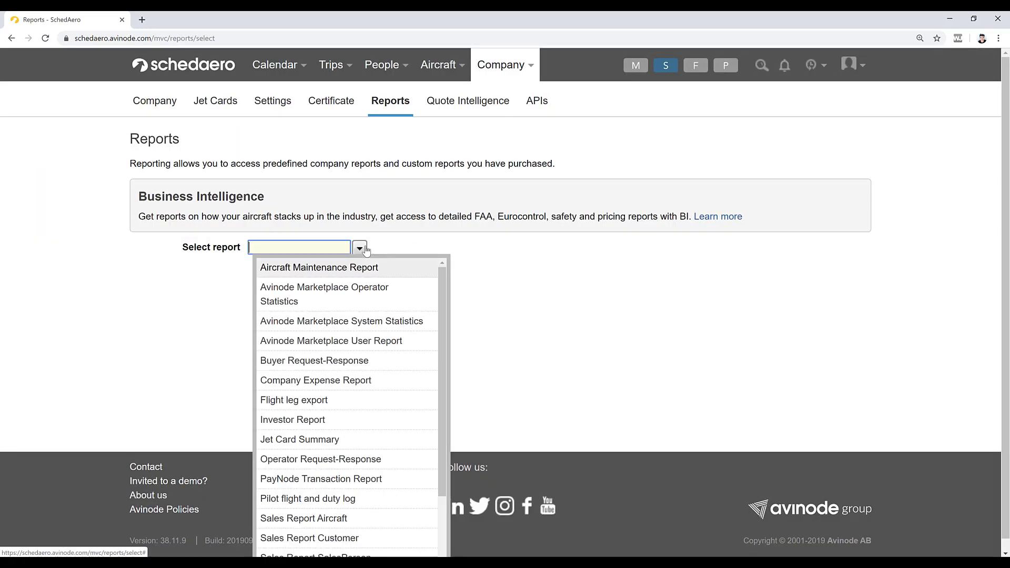
click(341, 392)
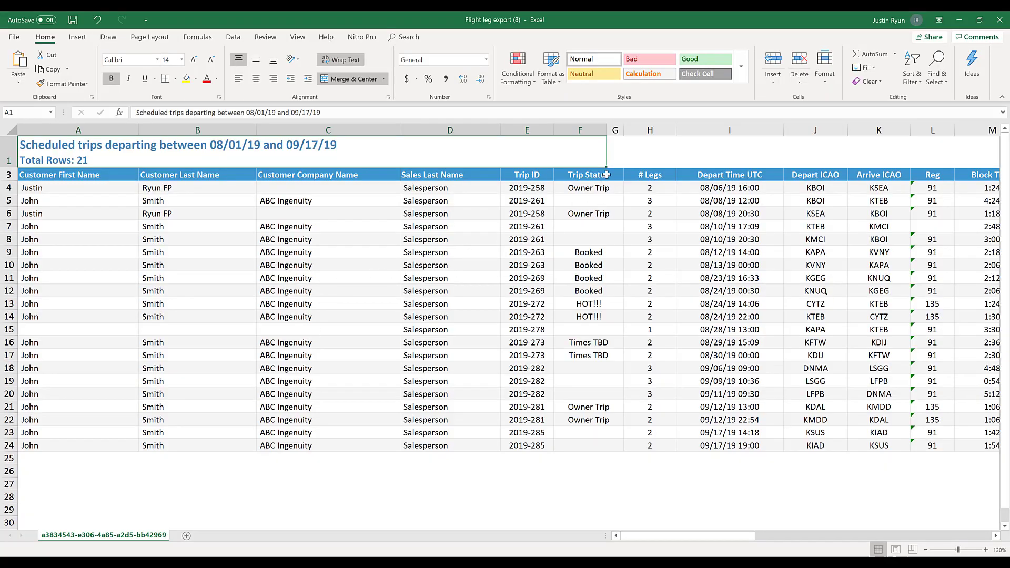
Step: In the exported Flight leg export workbook in Excel, select the Trip Status column from its header through row 24
drag(606, 175, 613, 445)
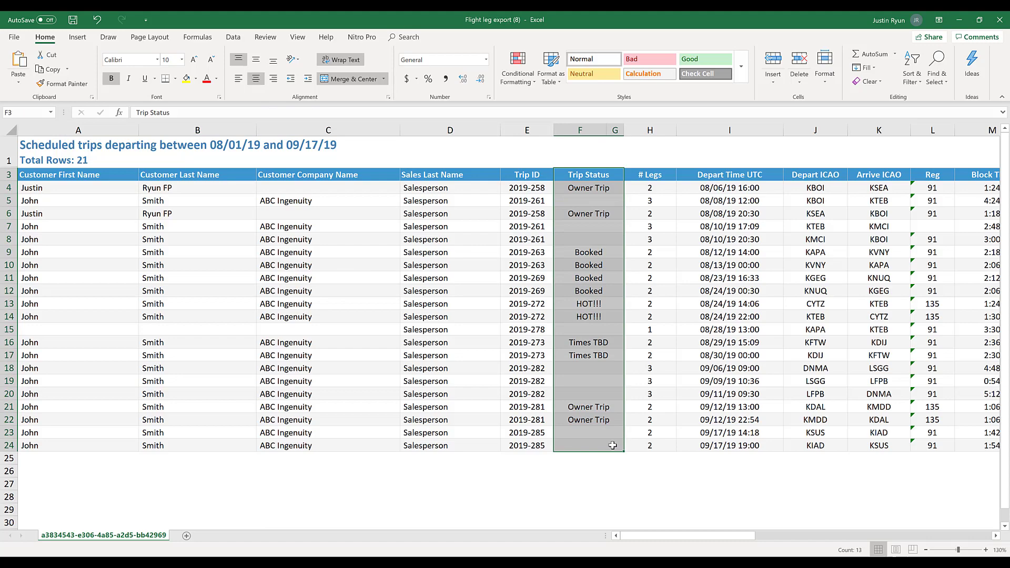